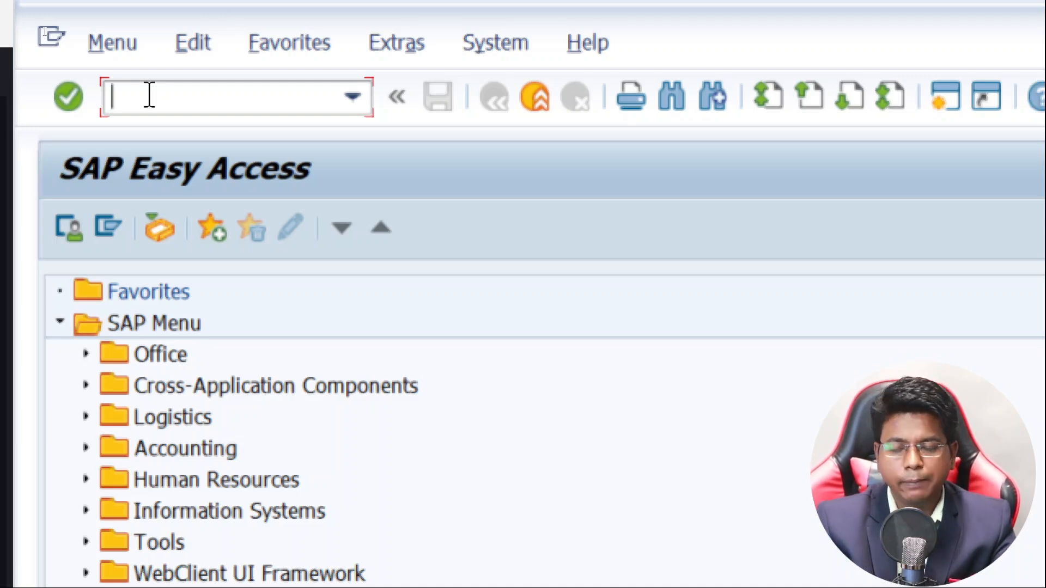
Run transaction SPRO and display the SAP Reference IMG.
type("SPRO")
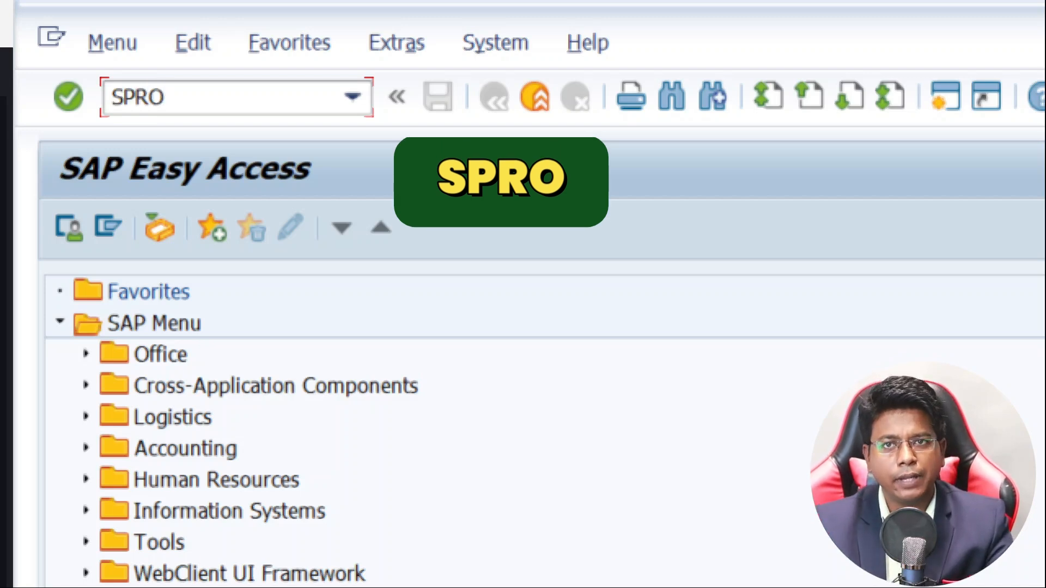
key("Return")
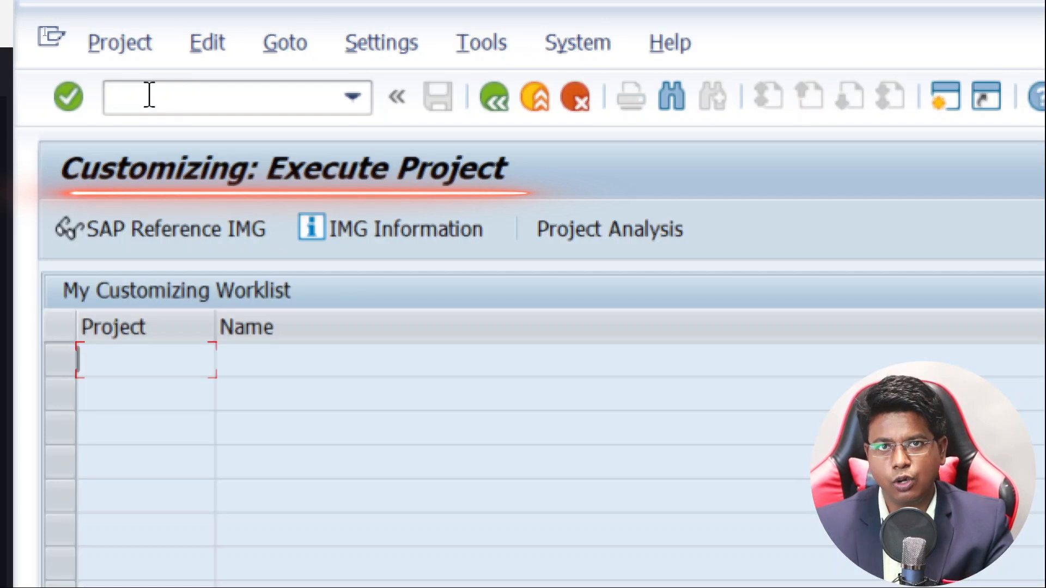
left_click(155, 238)
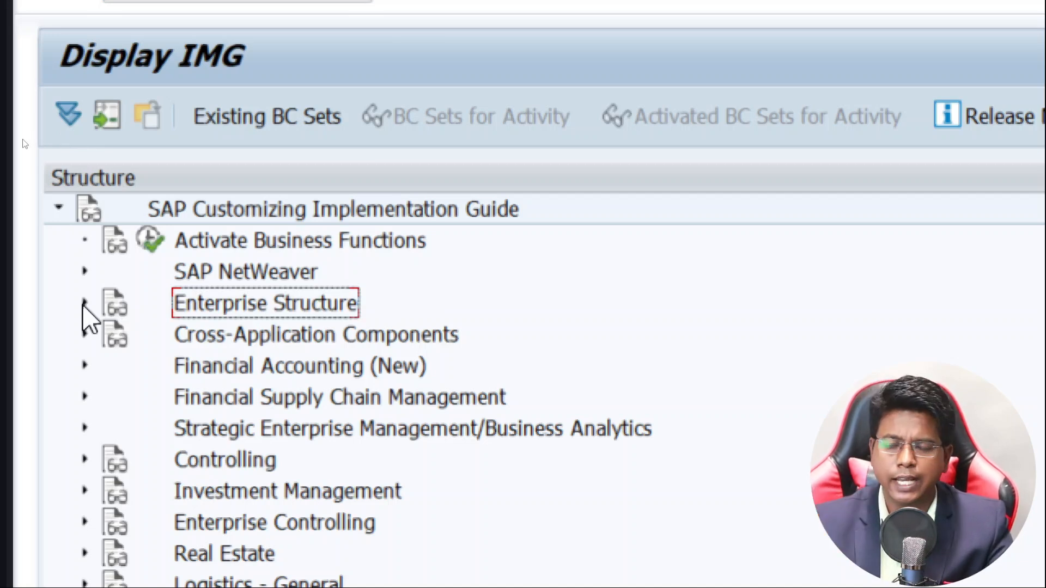
Under Enterprise Structure, Assignment, Financial Accounting in the IMG, execute the activity Assign company code to company.
left_click(84, 303)
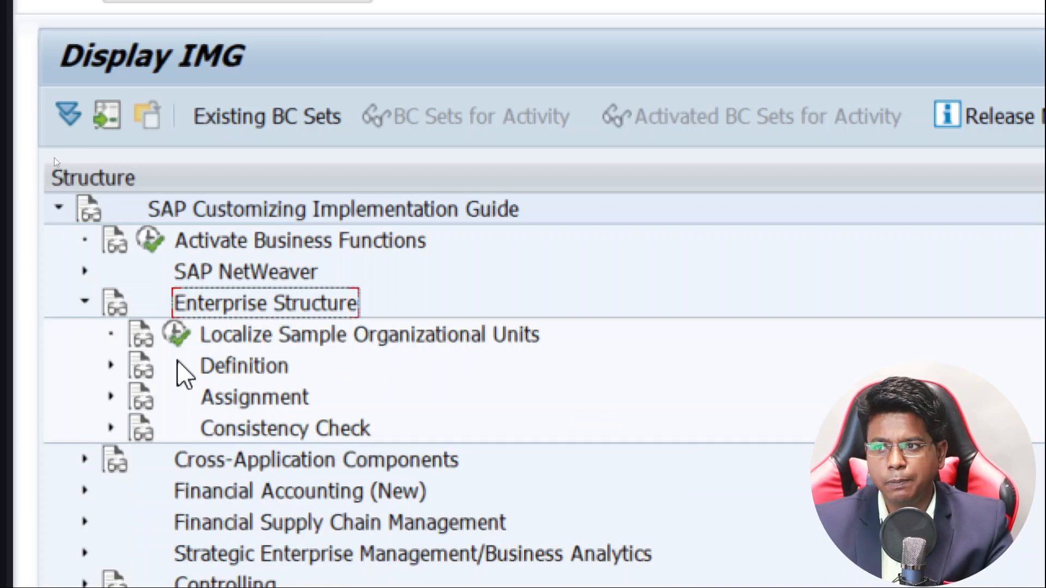
left_click(263, 408)
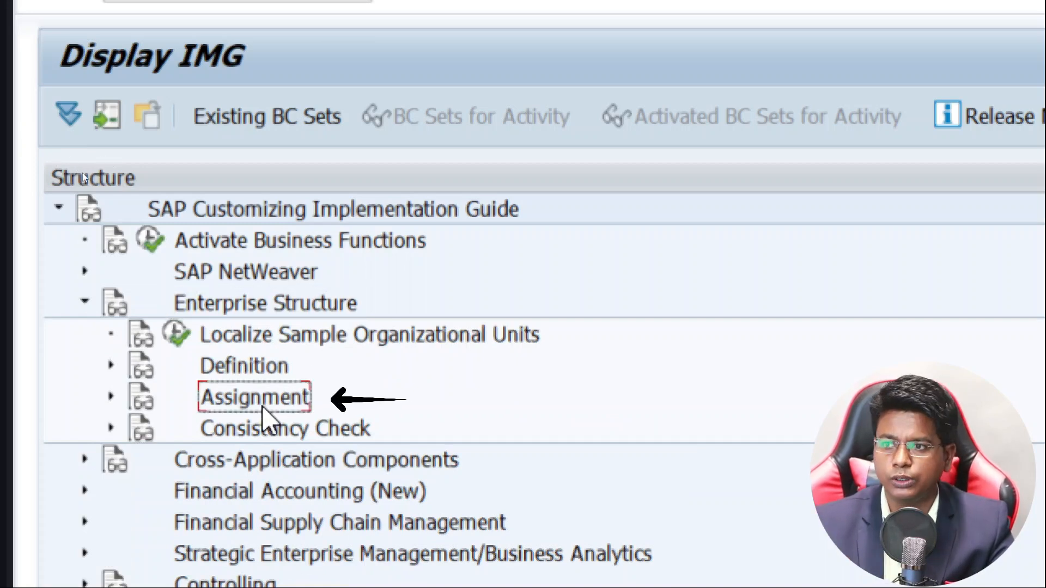
left_click(110, 396)
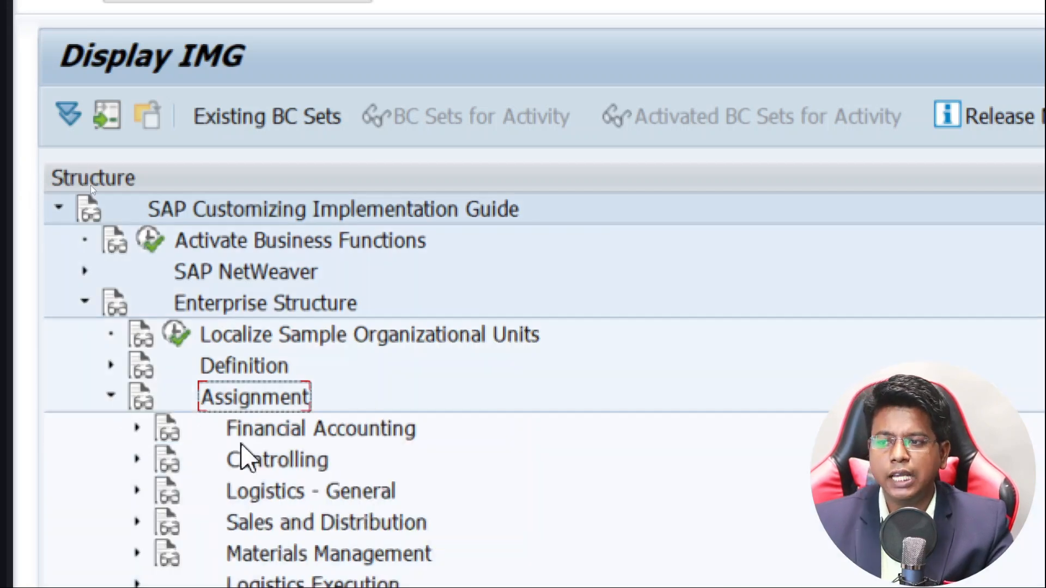
left_click(314, 433)
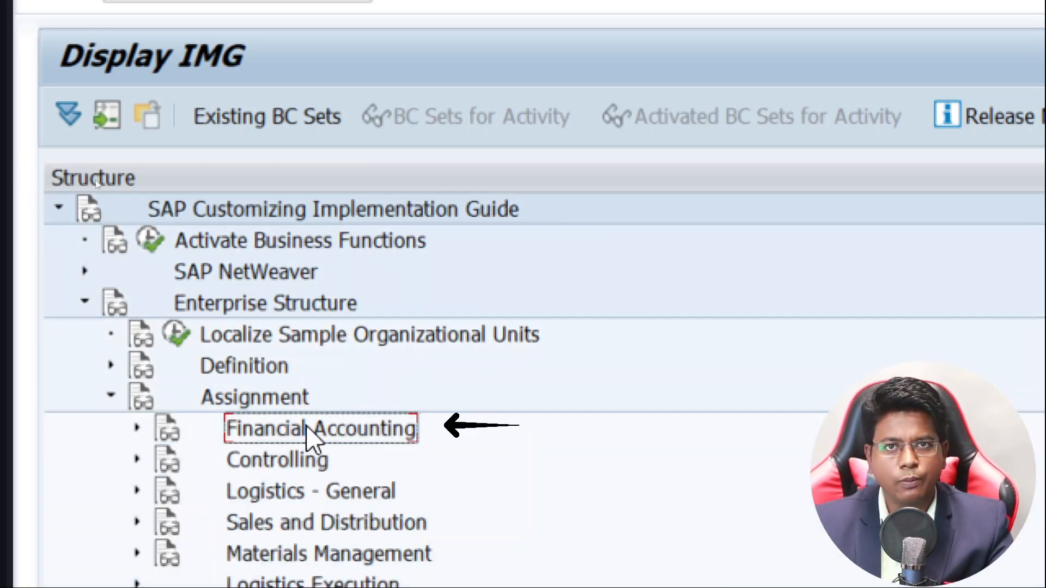
left_click(136, 428)
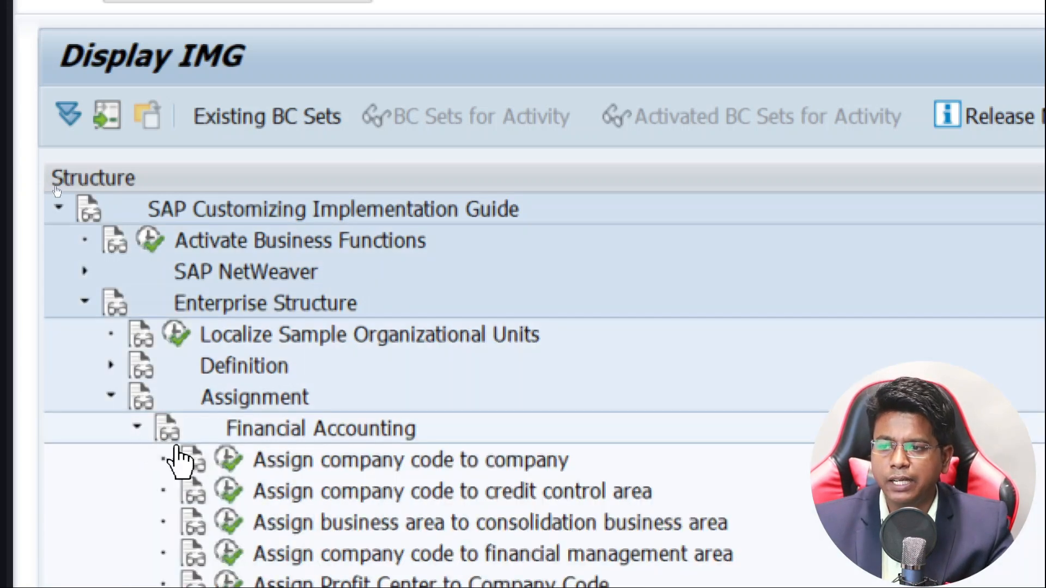
left_click(338, 464)
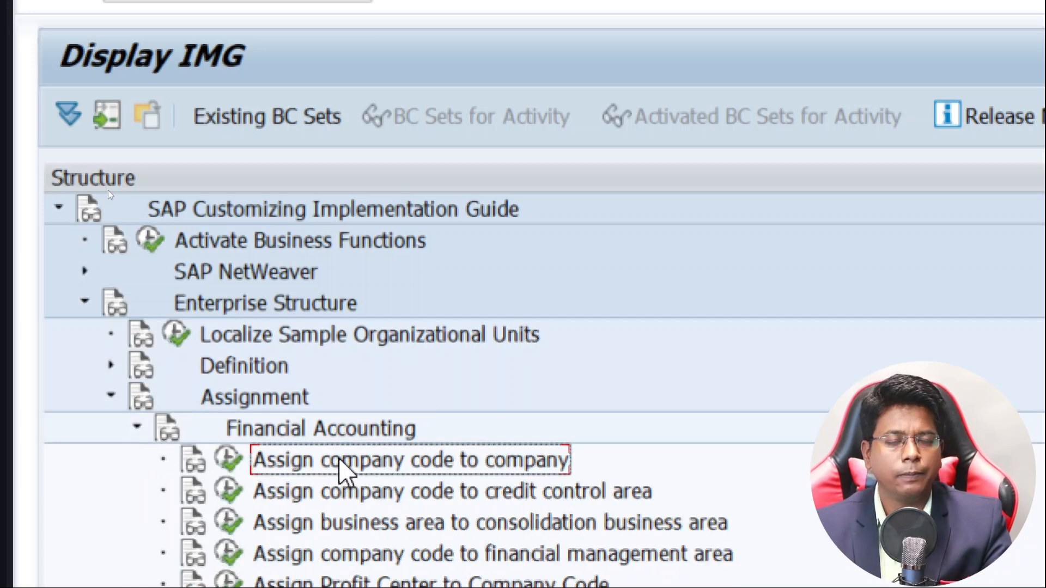
left_click(227, 460)
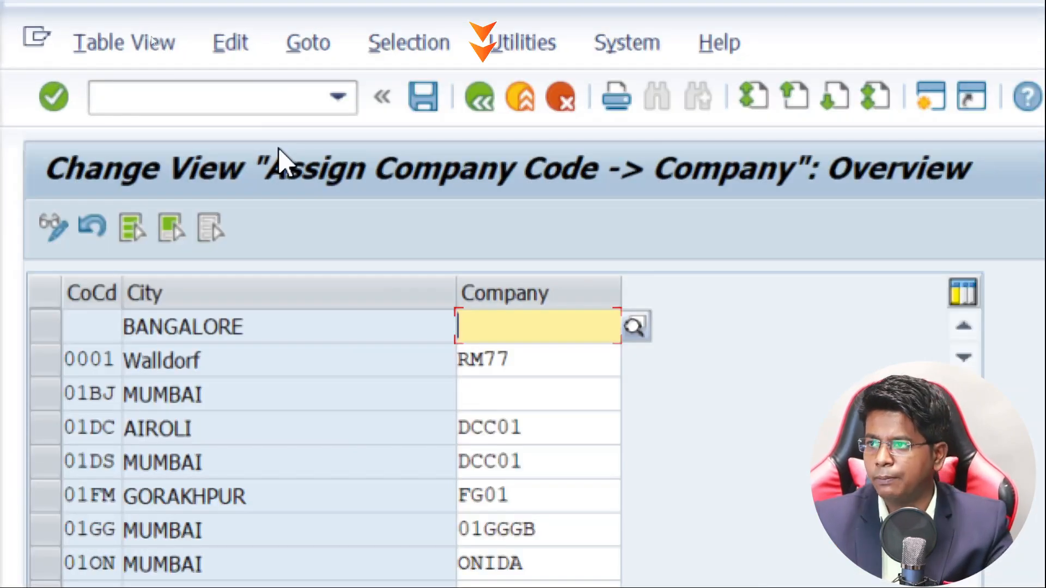
Return to the IMG structure and show the document key as additional information for its entries.
left_click(479, 98)
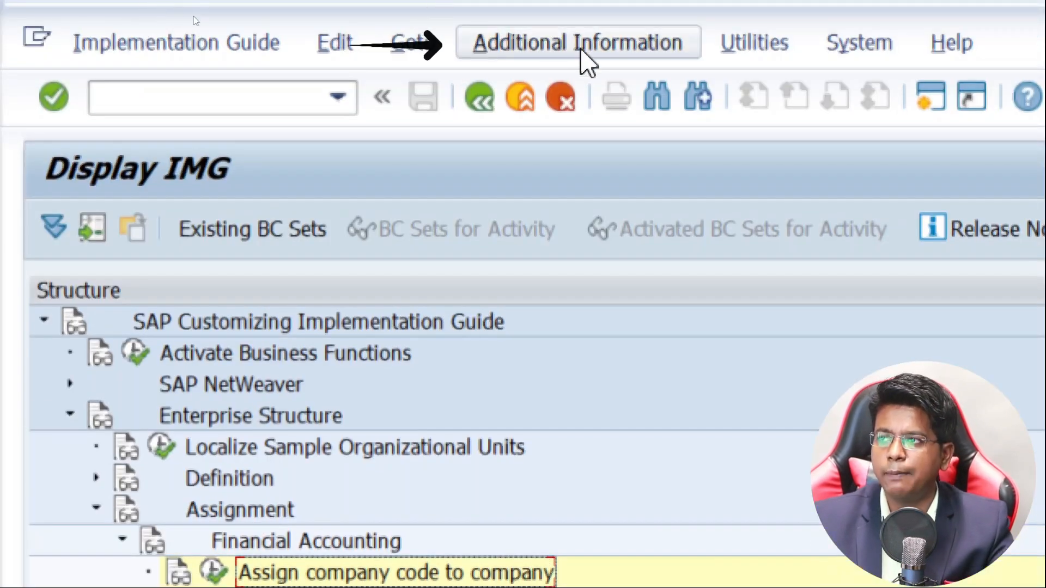
left_click(581, 50)
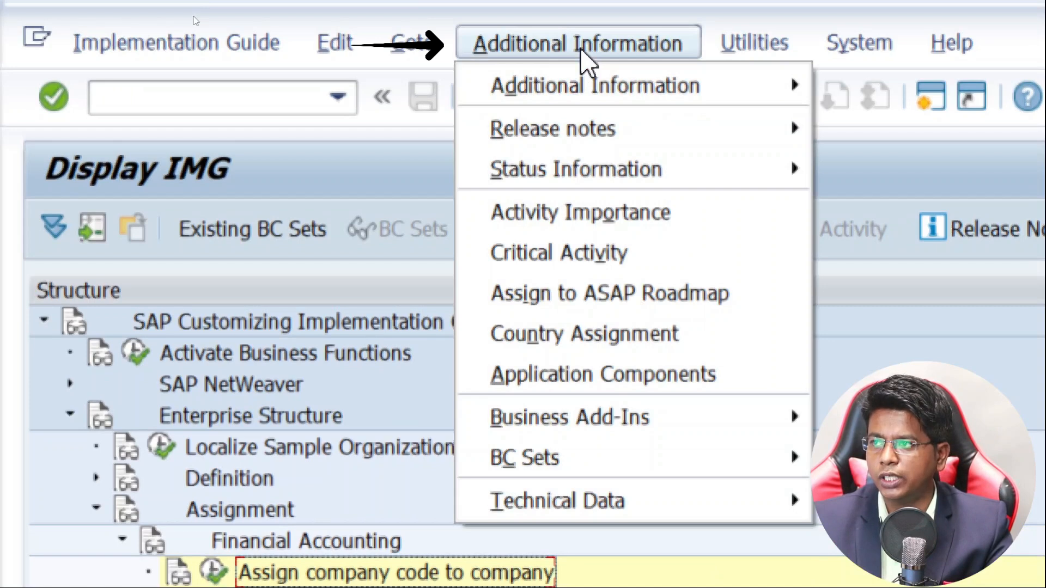
mouse_move(601, 98)
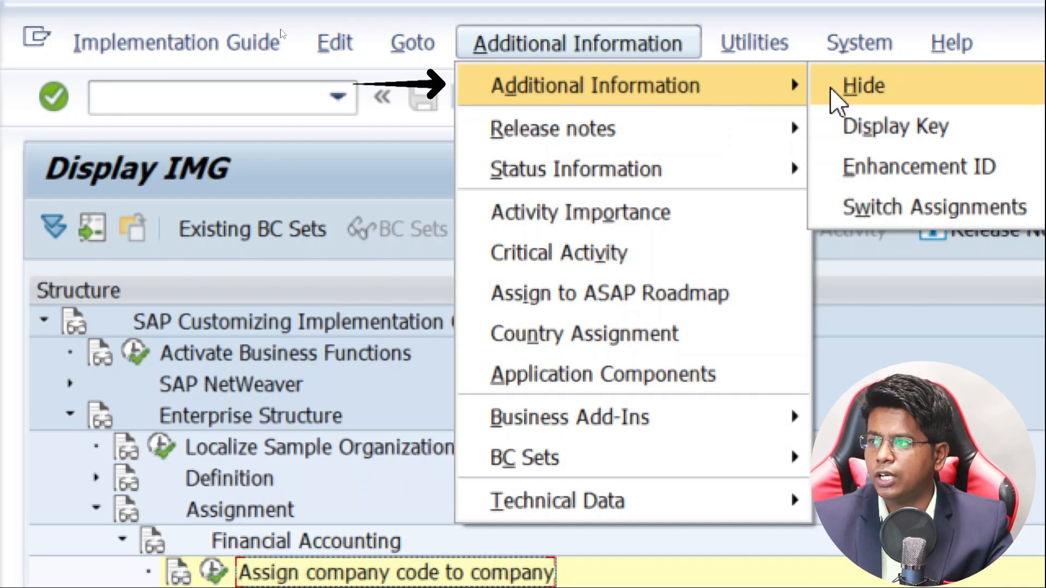
mouse_move(926, 126)
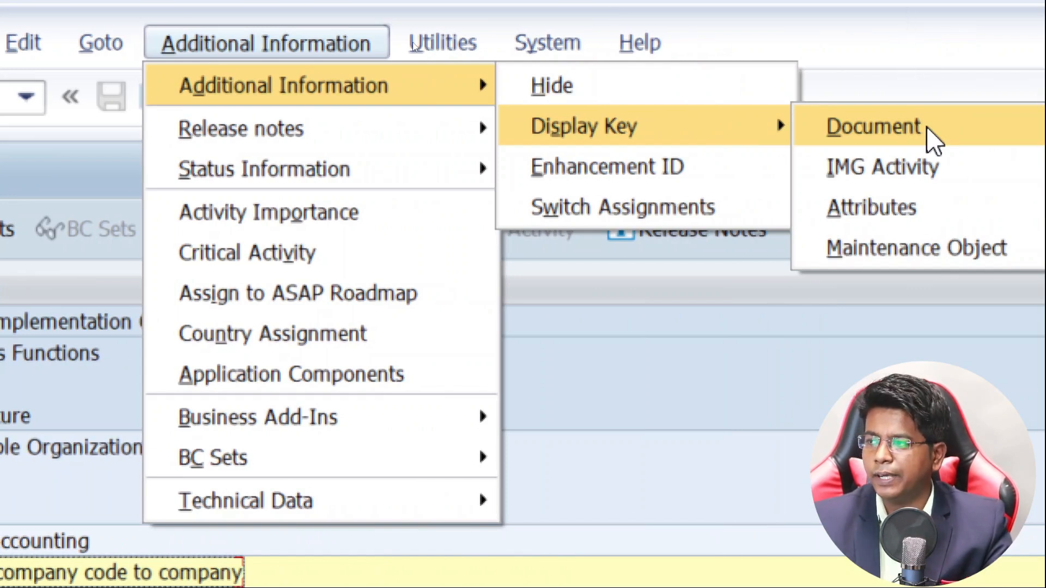
left_click(928, 128)
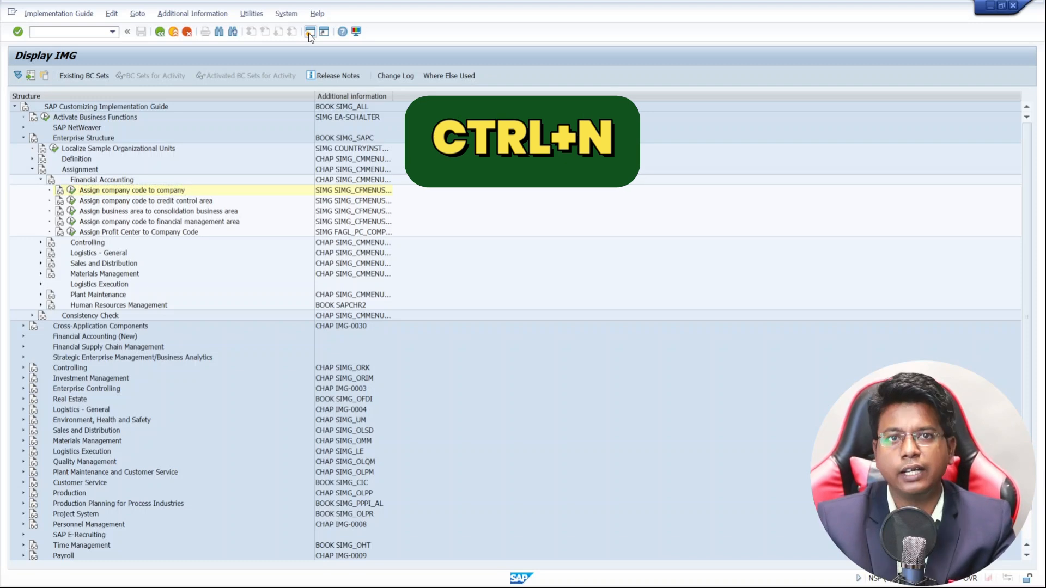
Open a new SAP session and run transaction OX16.
left_click(309, 32)
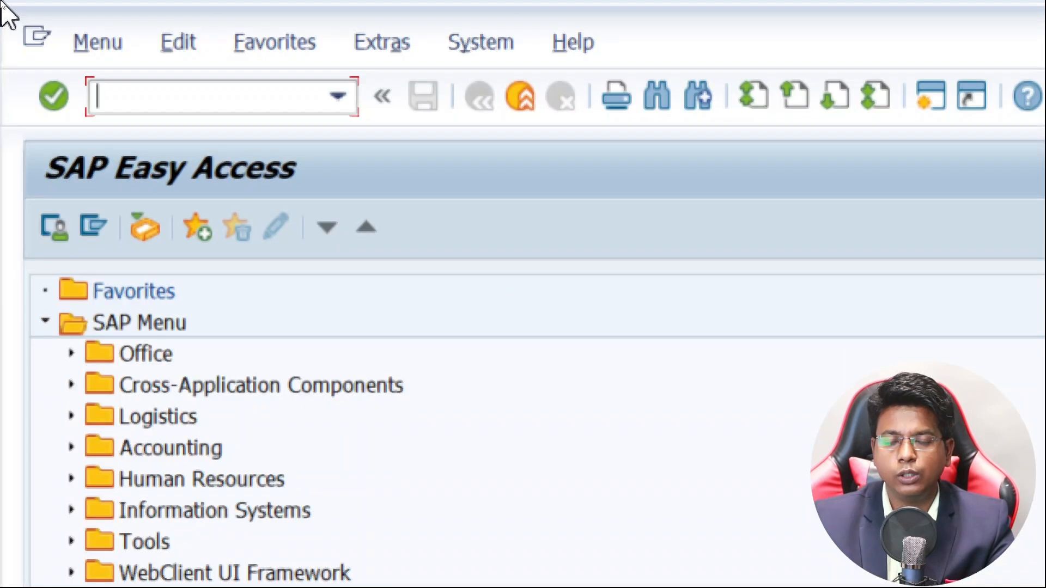
type("OX16")
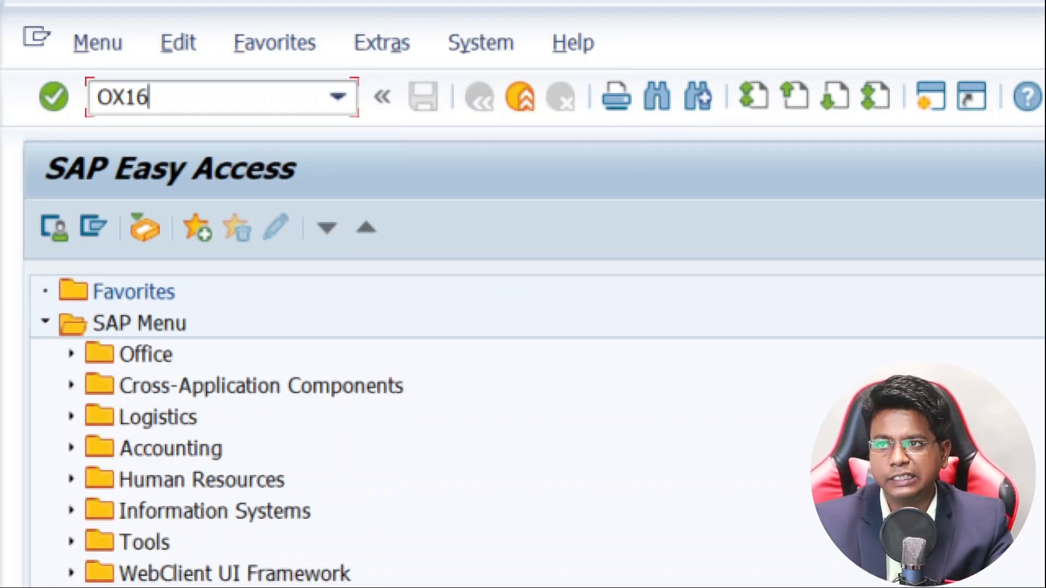
key("Return")
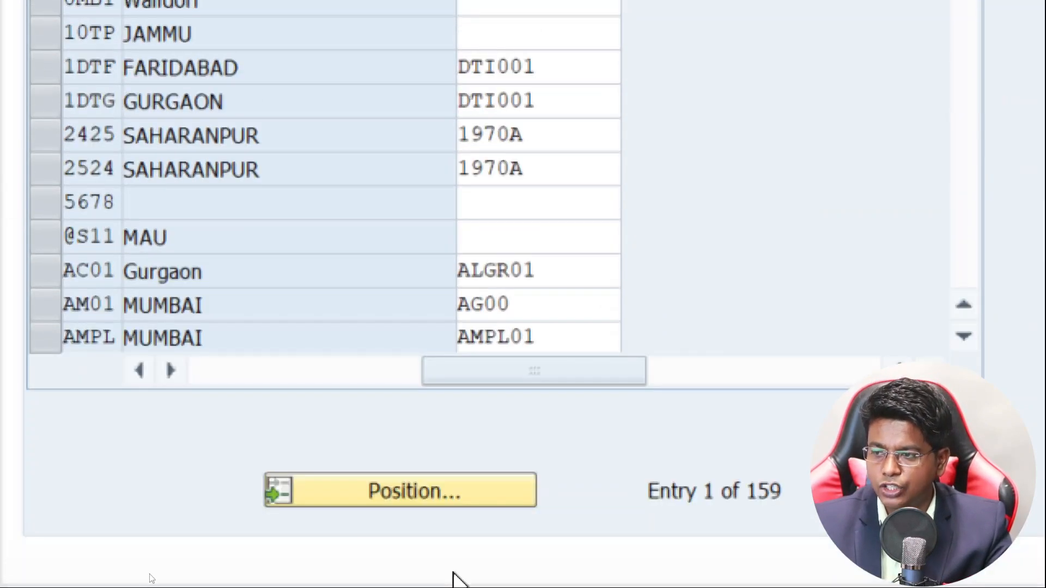
Position the company code assignment list at company code 01BJ.
left_click(417, 493)
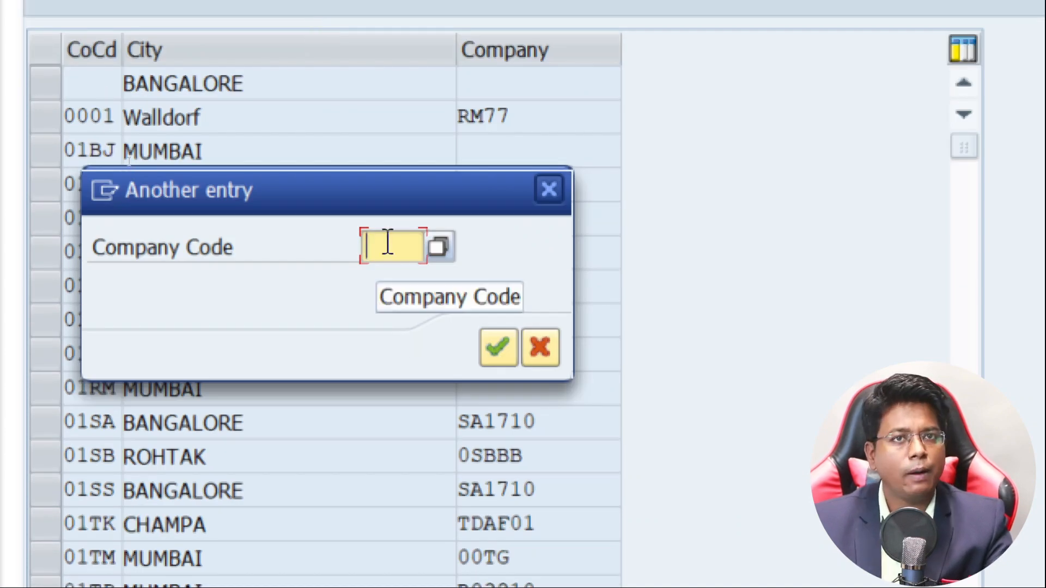
type("0")
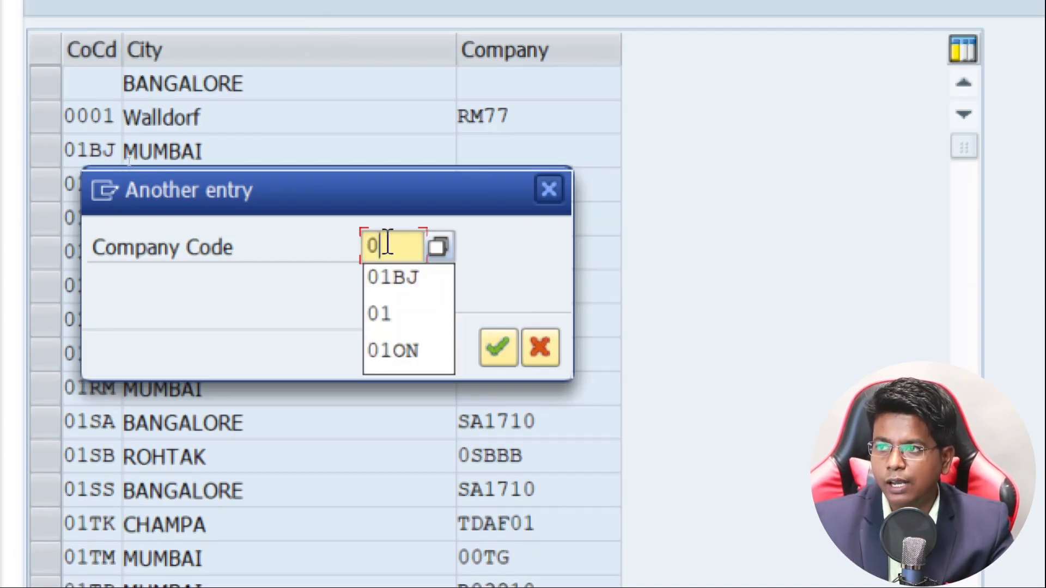
key("Down")
key("Return")
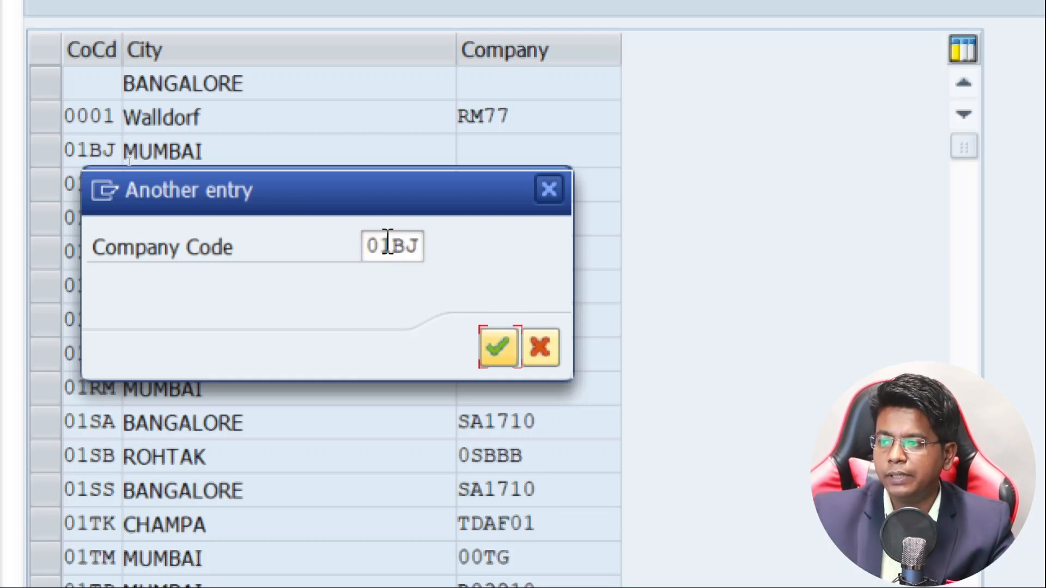
left_click(497, 361)
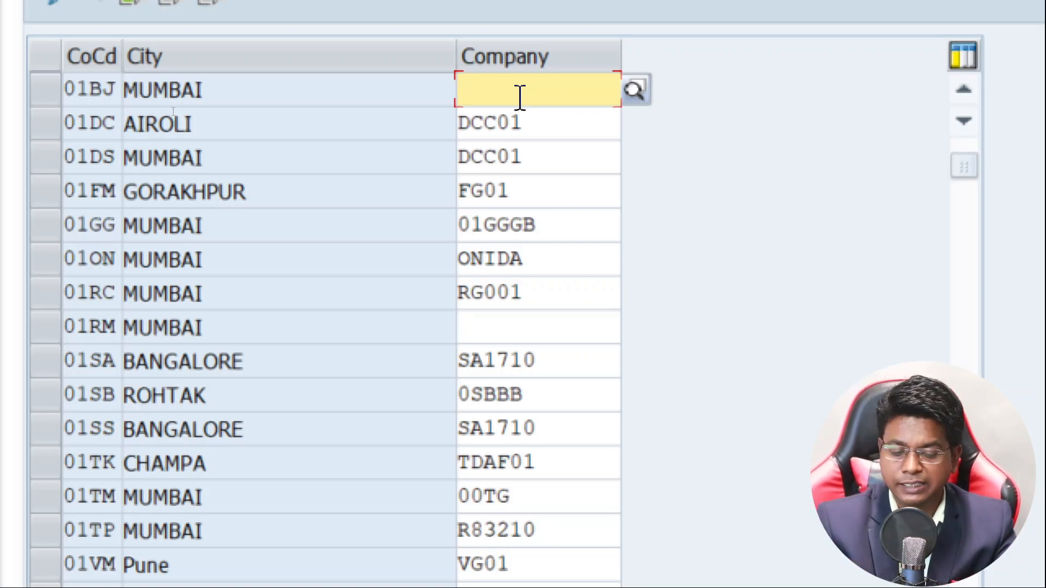
Assign company BAJAJ to company code 01BJ in Mumbai.
type("BAJAJ")
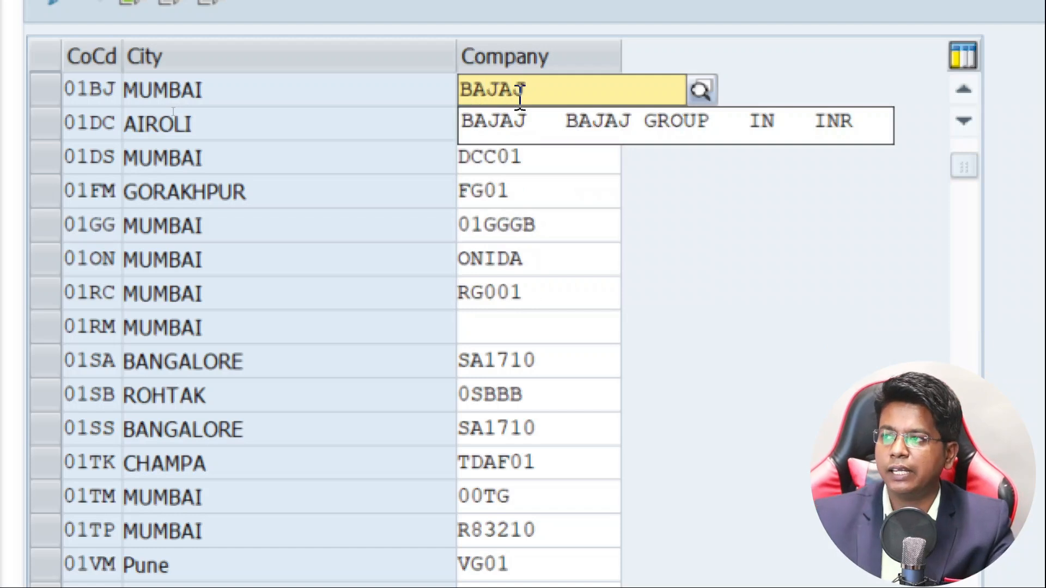
key("Down")
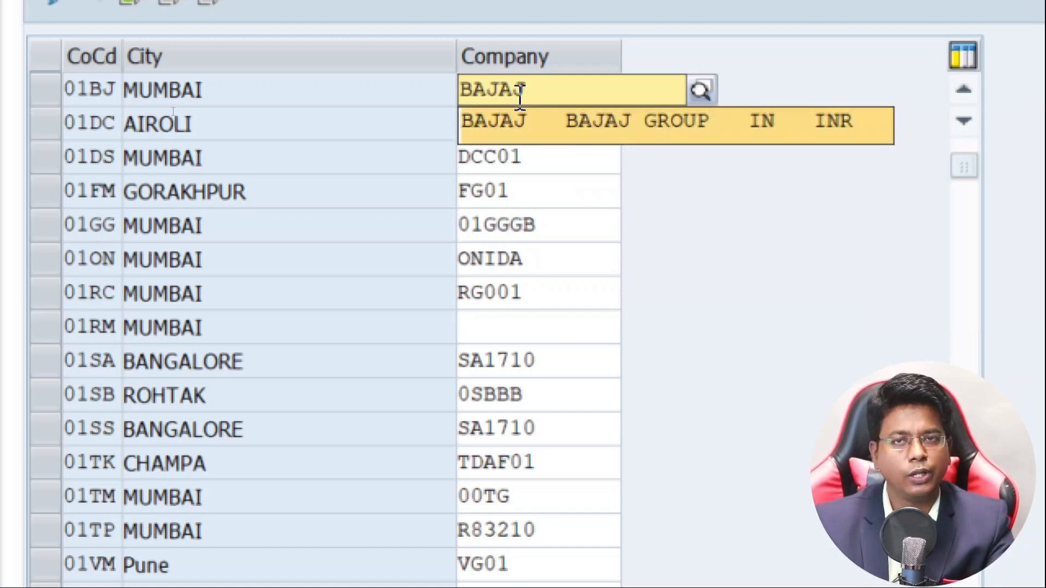
key("Return")
key("Down")
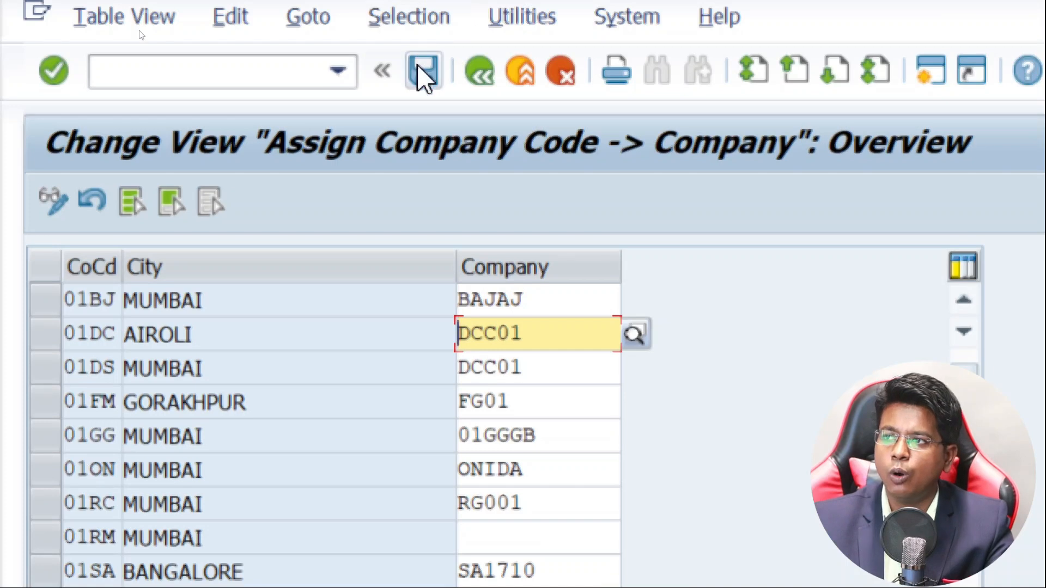
Save the assignment under customizing request NSPK902395, BAJAJ GROUPS.
left_click(420, 70)
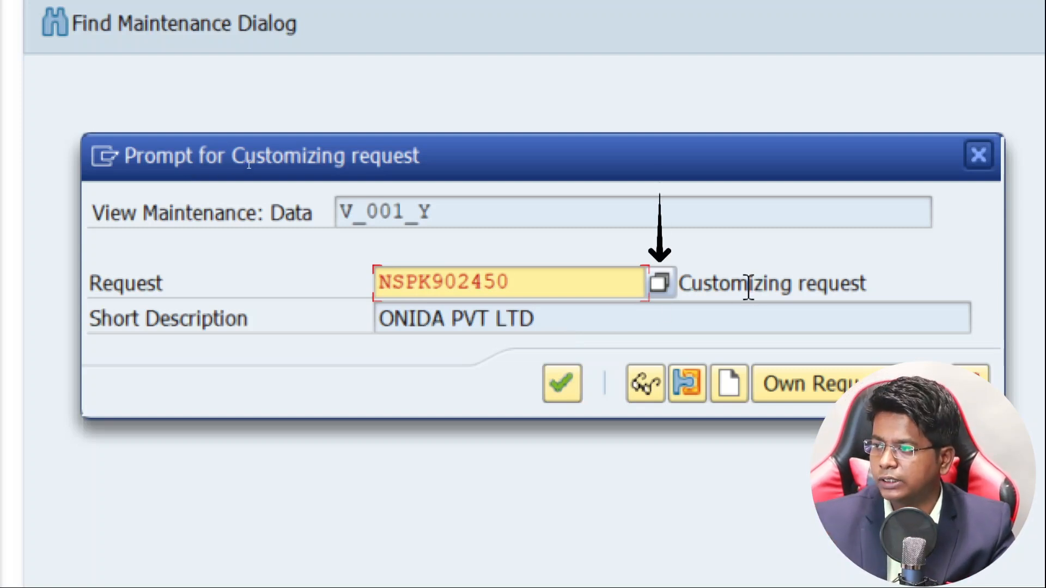
left_click(659, 282)
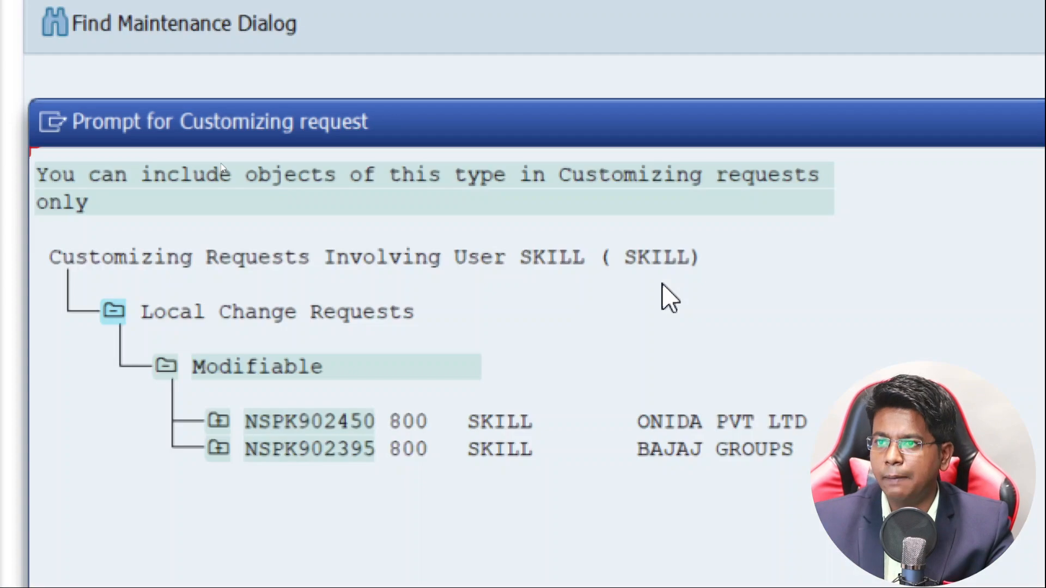
left_click(683, 450)
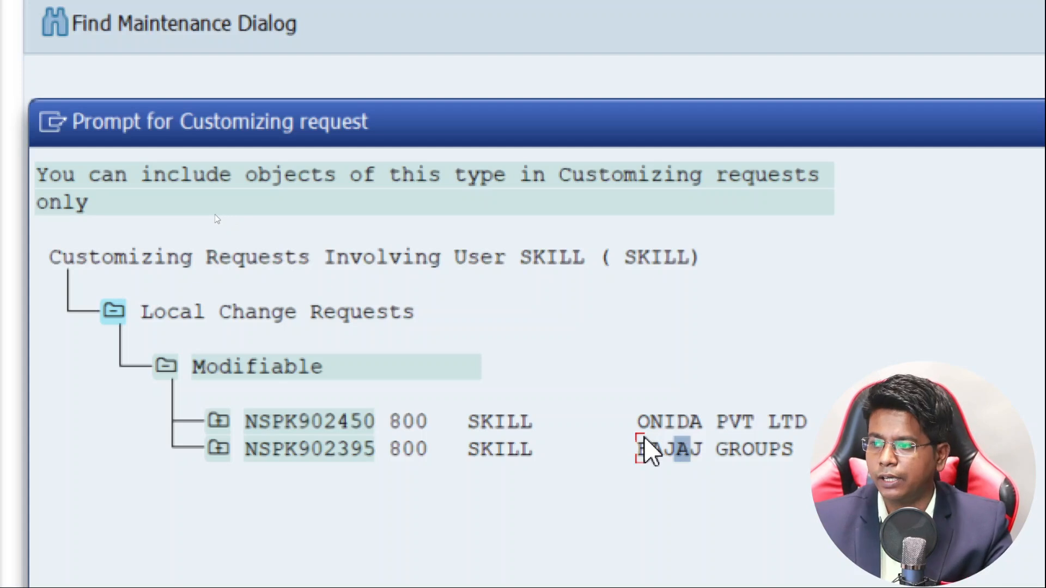
double_click(670, 455)
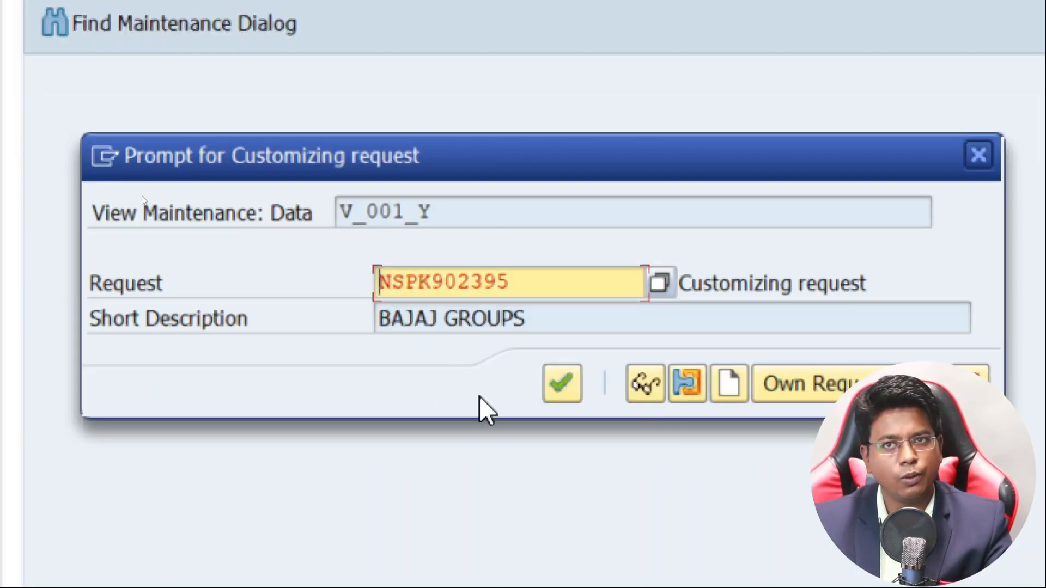
left_click(562, 383)
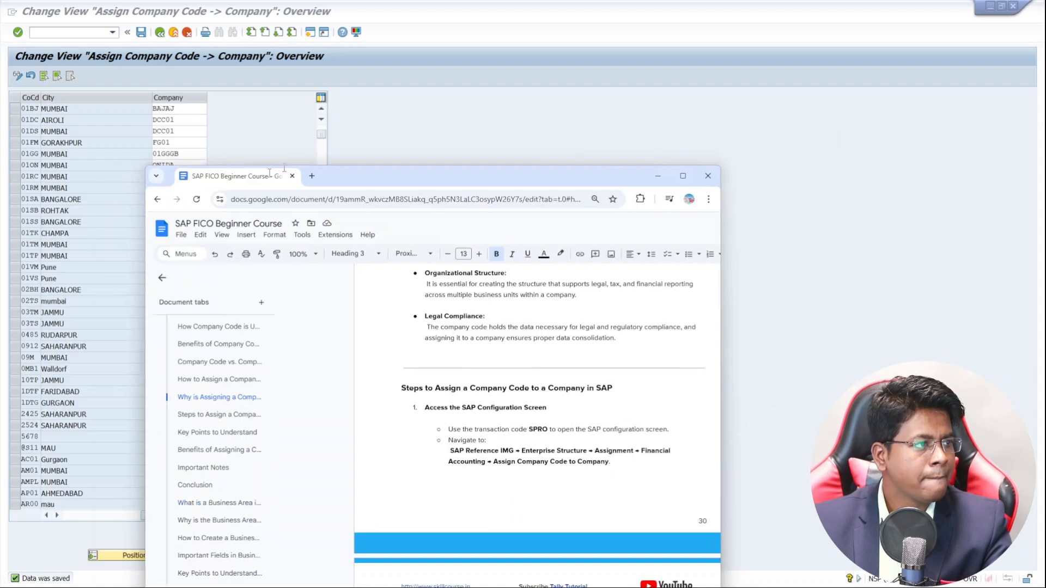
Switch to the SAP FICO Beginner Course document in Google Docs and maximize its browser window.
left_click_drag(268, 176, 437, 93)
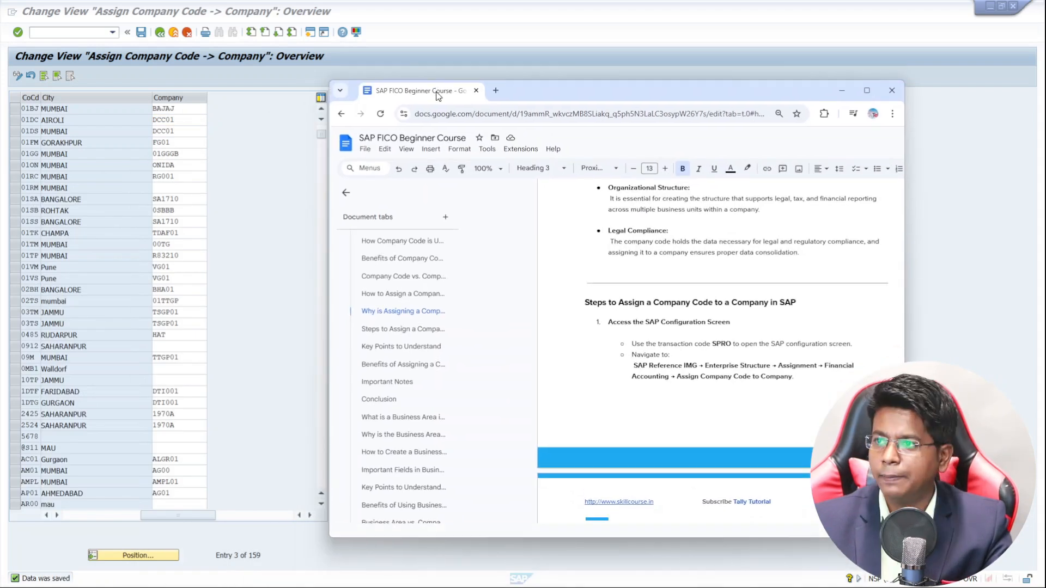
left_click(866, 89)
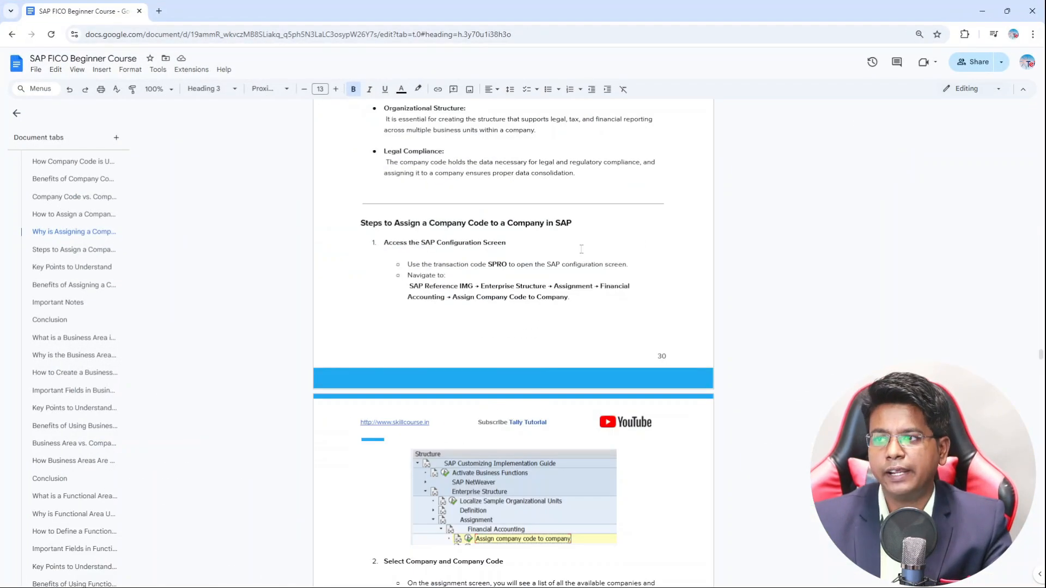